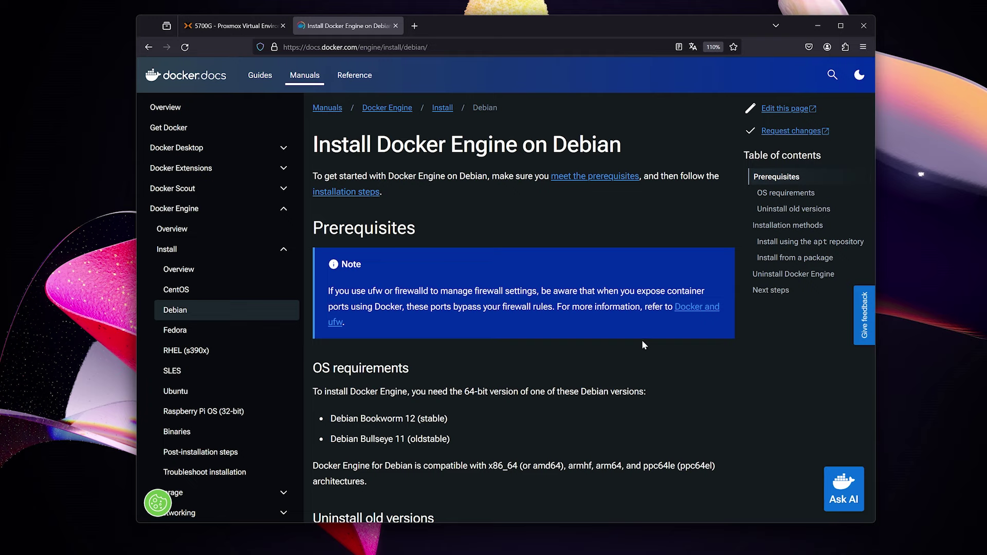
Close the Docker documentation page and download the alpine-3.19-default container template to the local storage of node 5700G
click(396, 25)
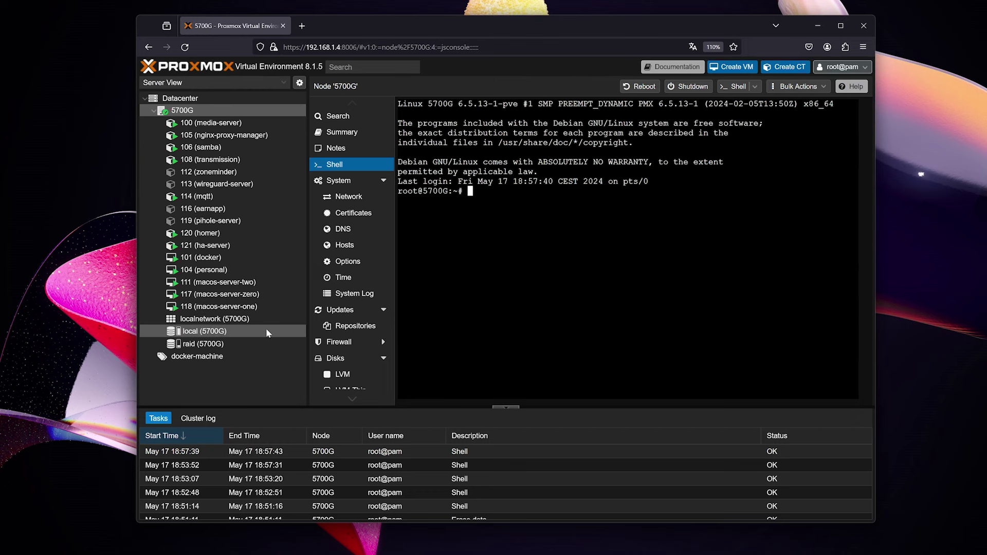
click(266, 330)
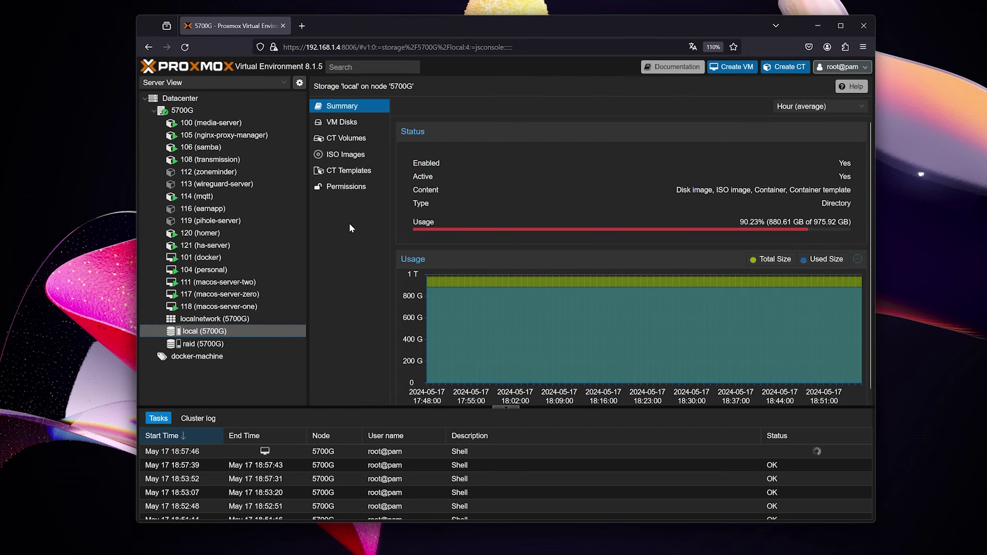
click(366, 175)
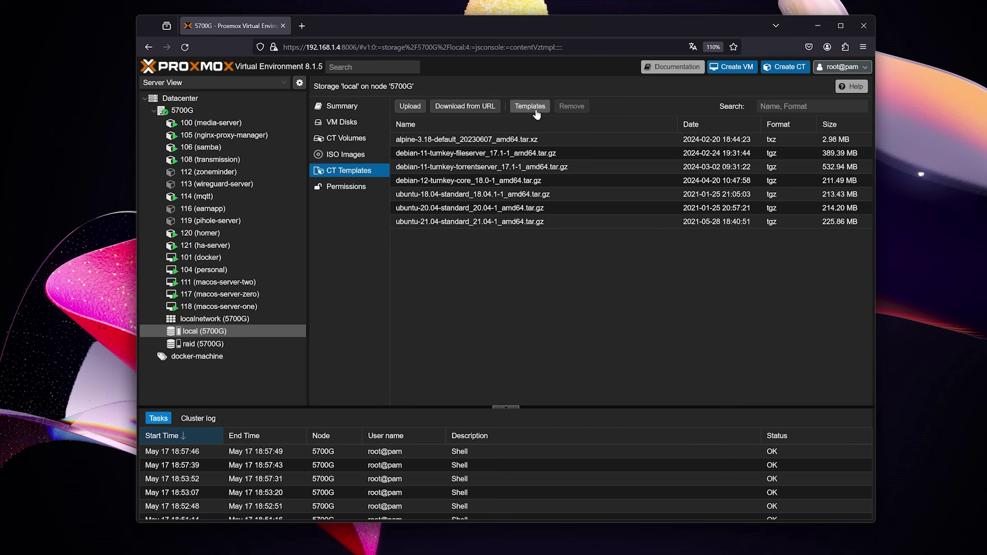
click(534, 109)
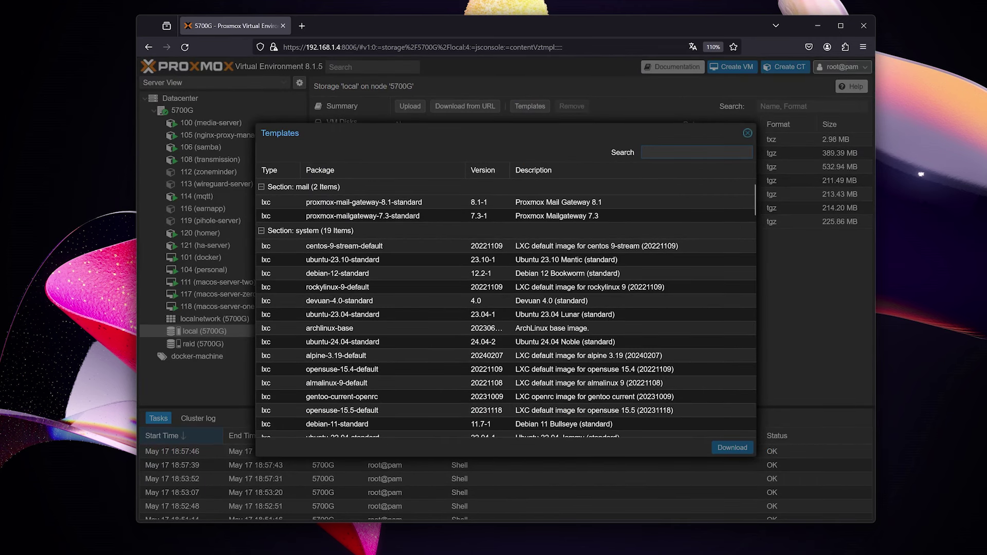
text(alpine)
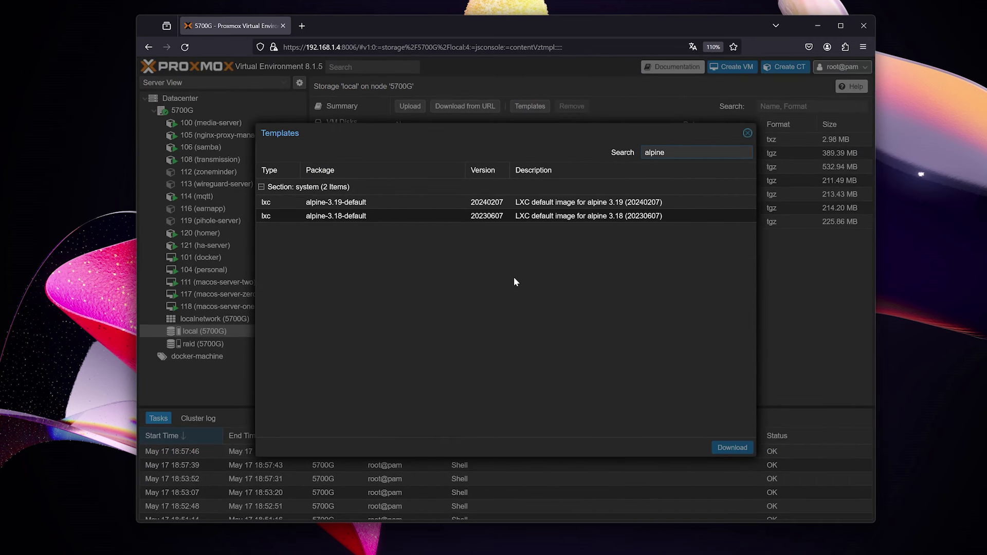
click(374, 206)
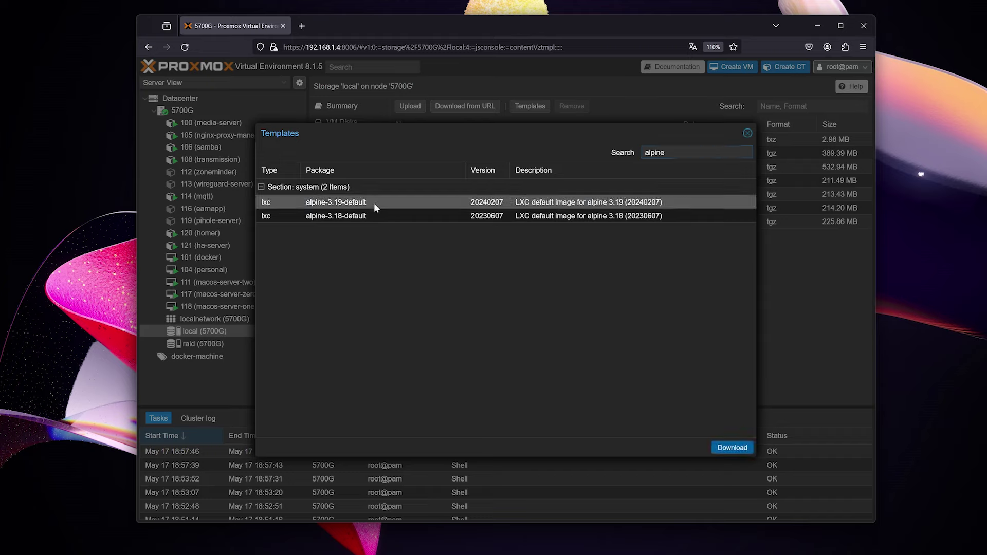
click(727, 449)
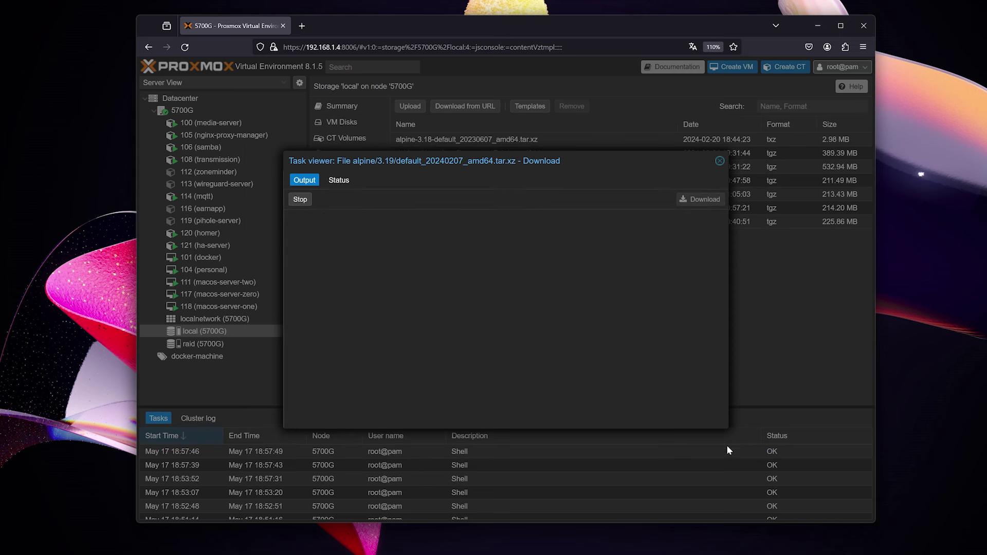
click(719, 162)
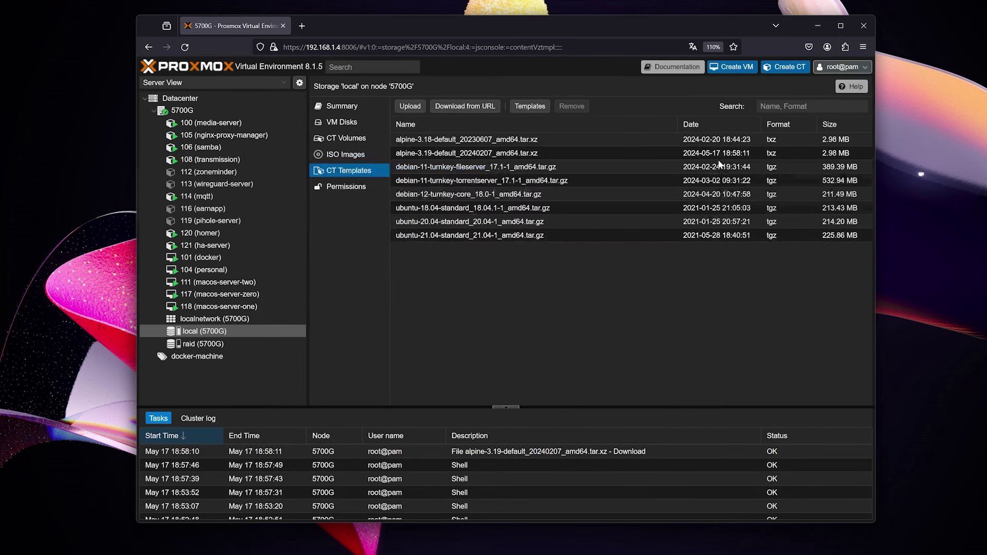
Start creating an LXC container with hostname docker-server and make it privileged
click(786, 67)
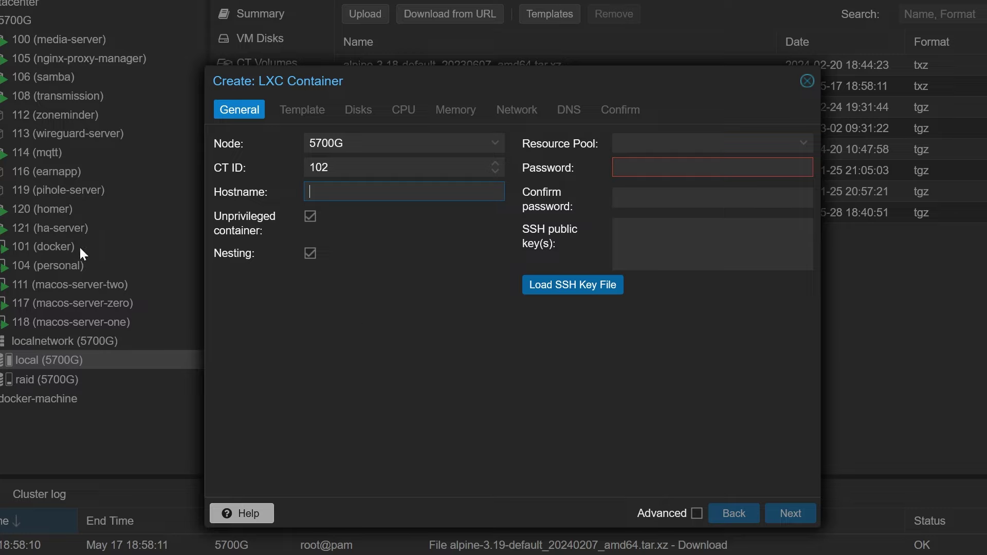
text(docker-server)
click(309, 217)
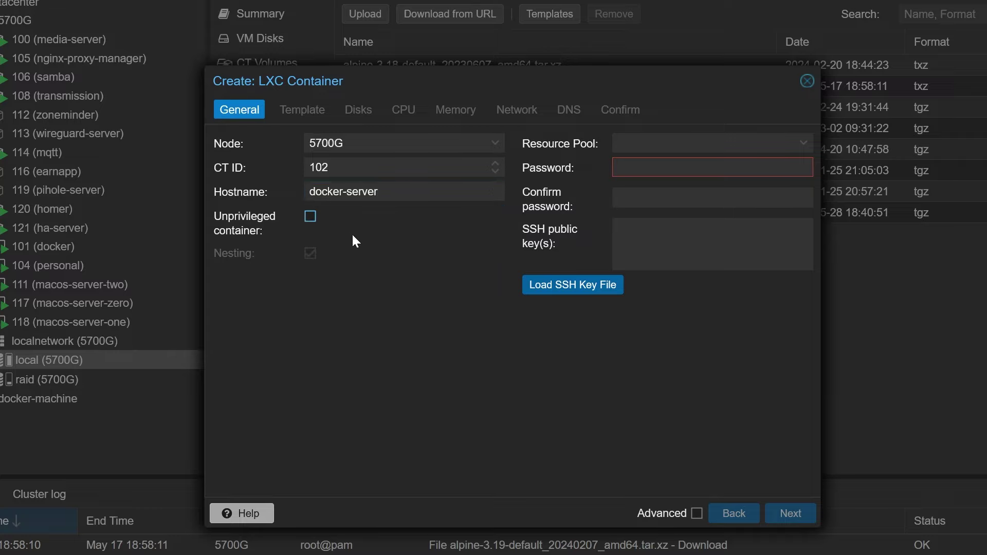
Enter and confirm the container's password, and proceed to the template settings
click(711, 167)
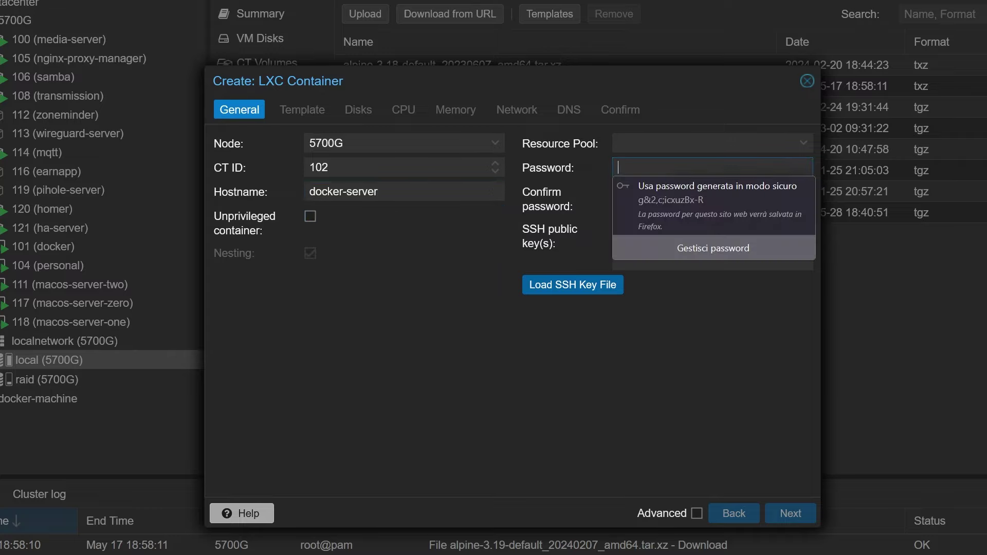
text(*************)
key(Tab)
text(*************)
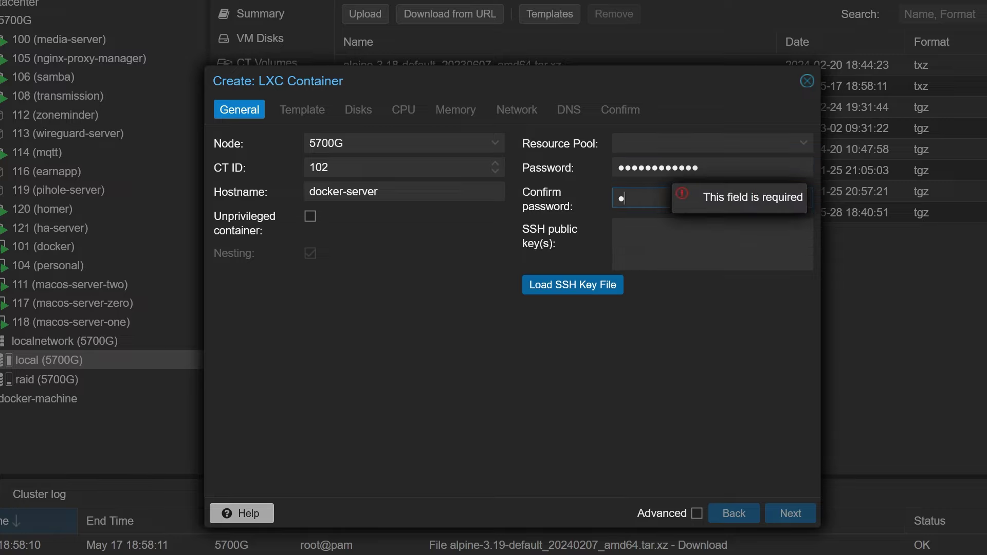
click(697, 378)
click(787, 513)
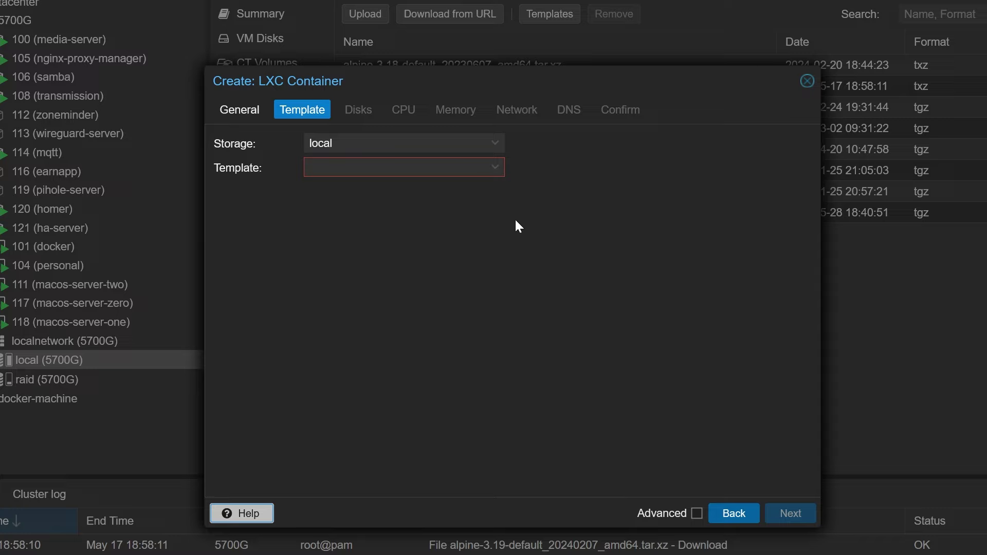
Base the container on the alpine-3.19-default_20240207_amd64.tar.xz template and set its root disk size to 50 GiB
click(496, 168)
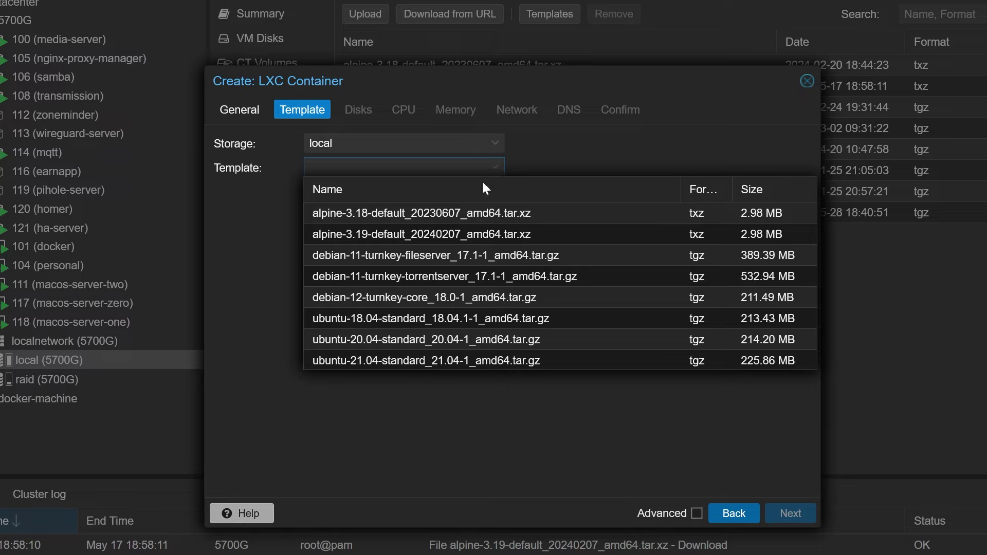
click(422, 236)
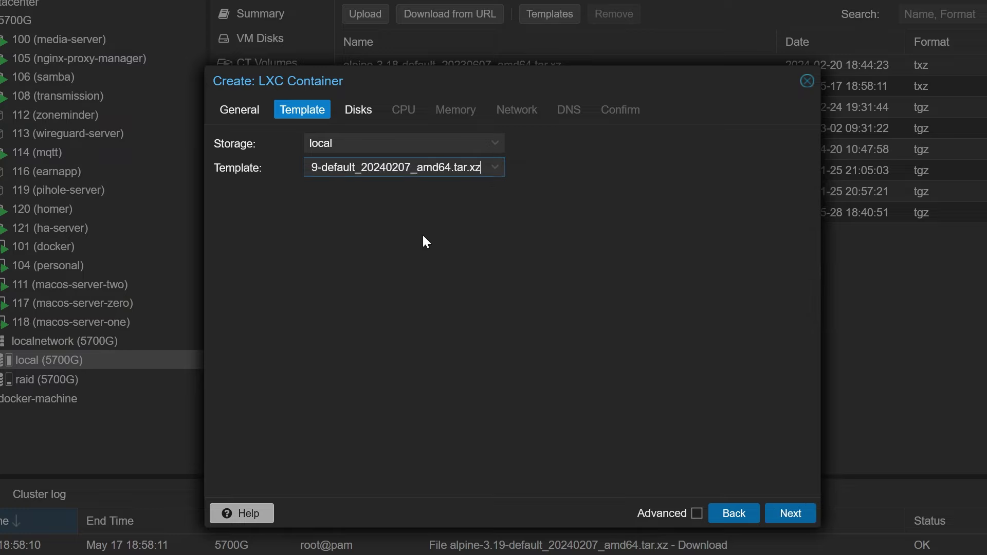
click(786, 511)
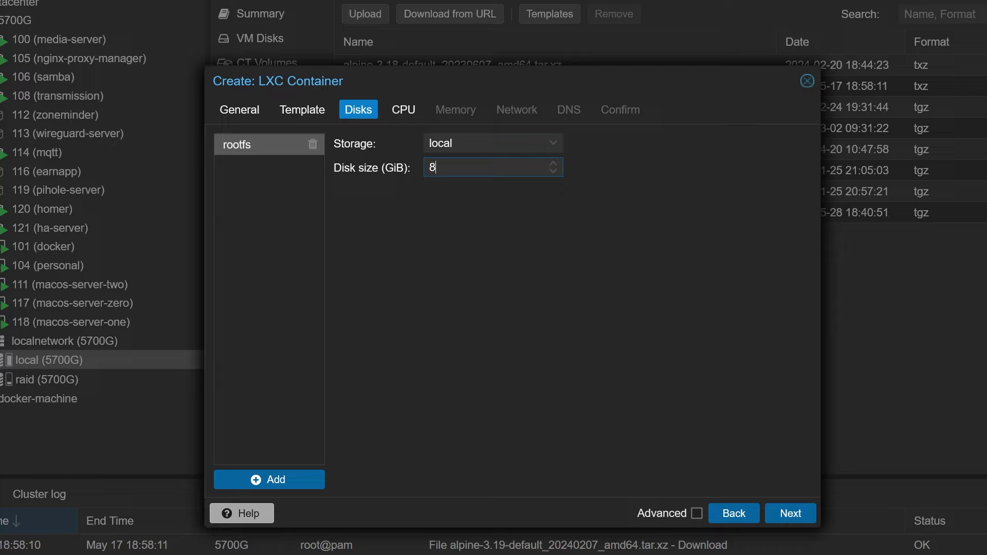
key(BackSpace)
text(50)
click(794, 514)
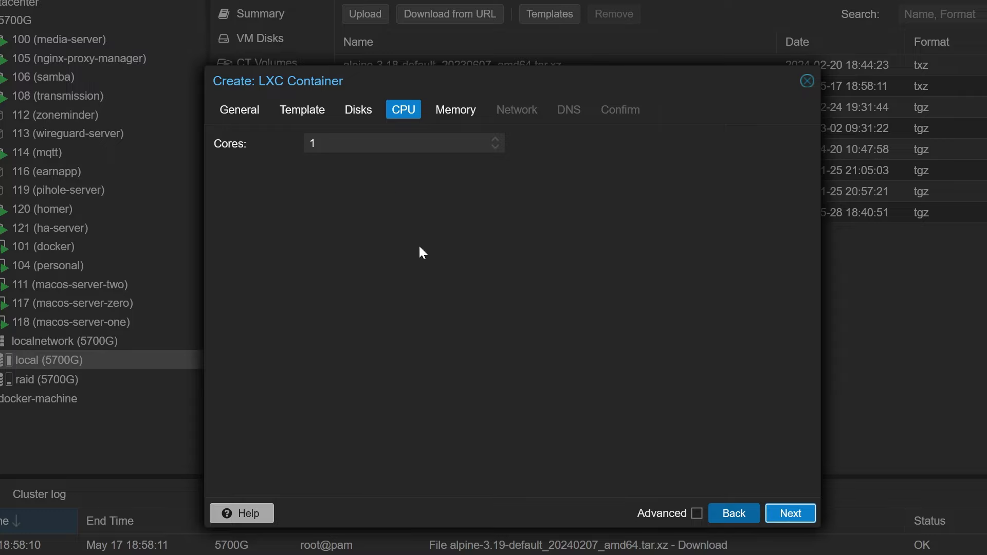
Accept the default CPU core count and set the container's memory and swap to 2048 MiB each
click(805, 519)
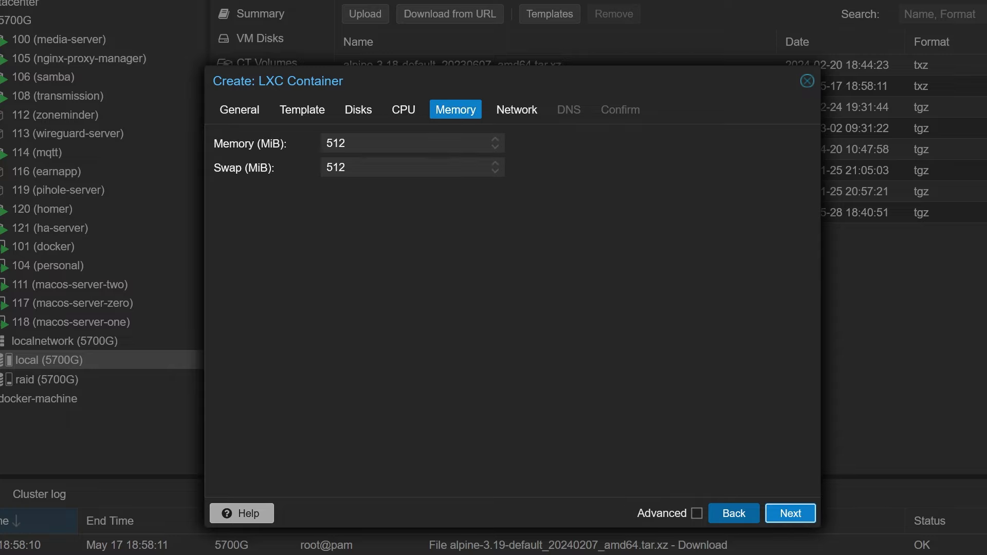
click(405, 149)
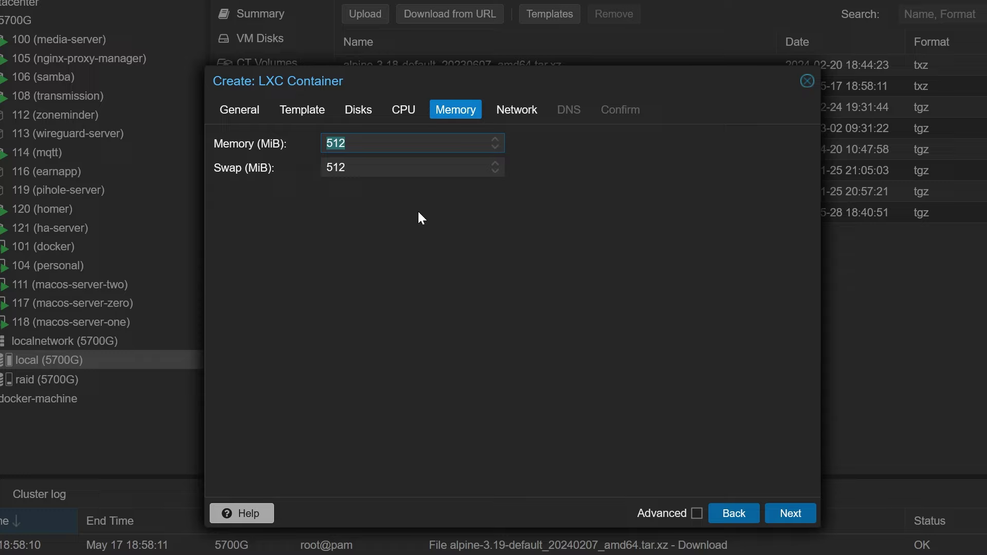
text(2048)
key(Tab)
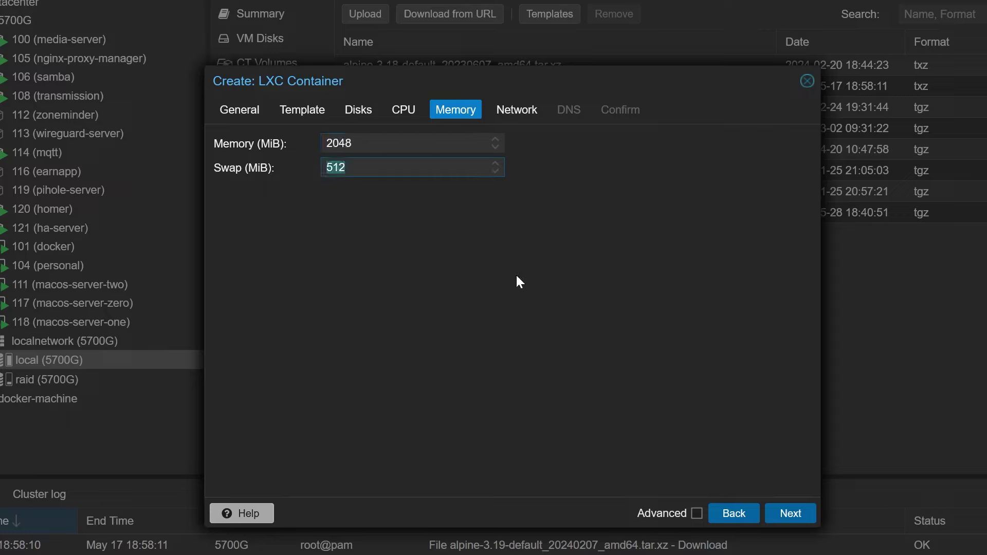
text(2048)
click(790, 513)
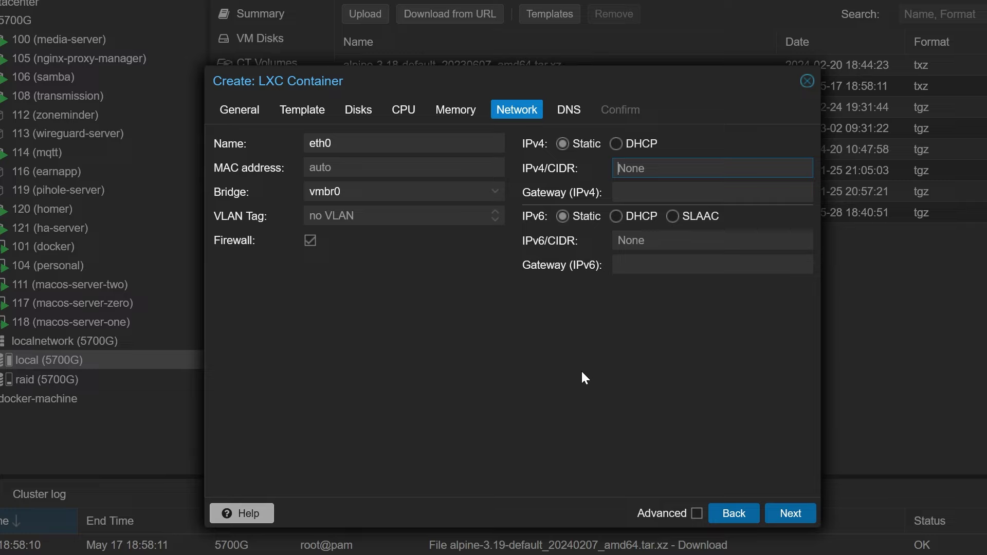
Assign static IPv4 address 192.168.1.50/24 with gateway 192.168.1.1, and create the container using the host's DNS settings
text(192.1)
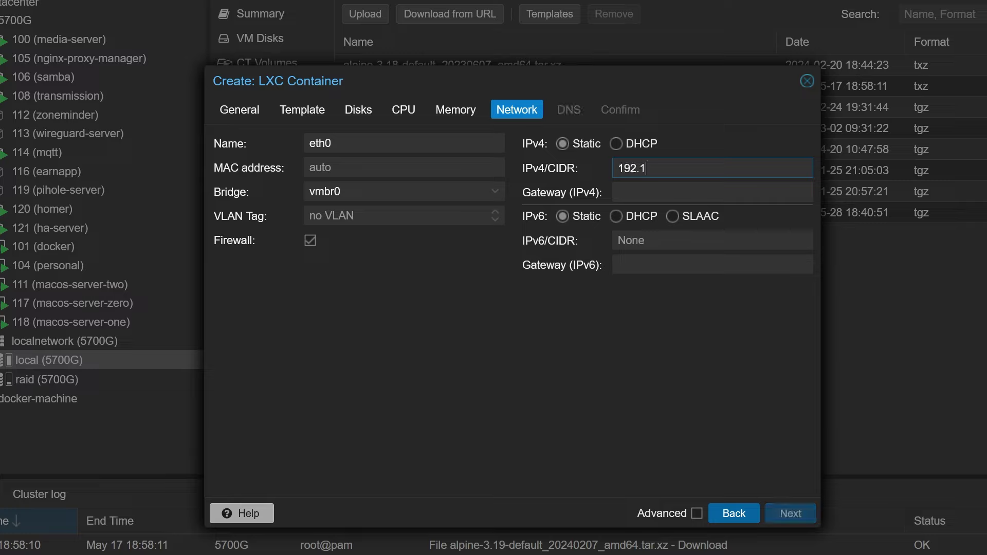
text(68.1.50/24)
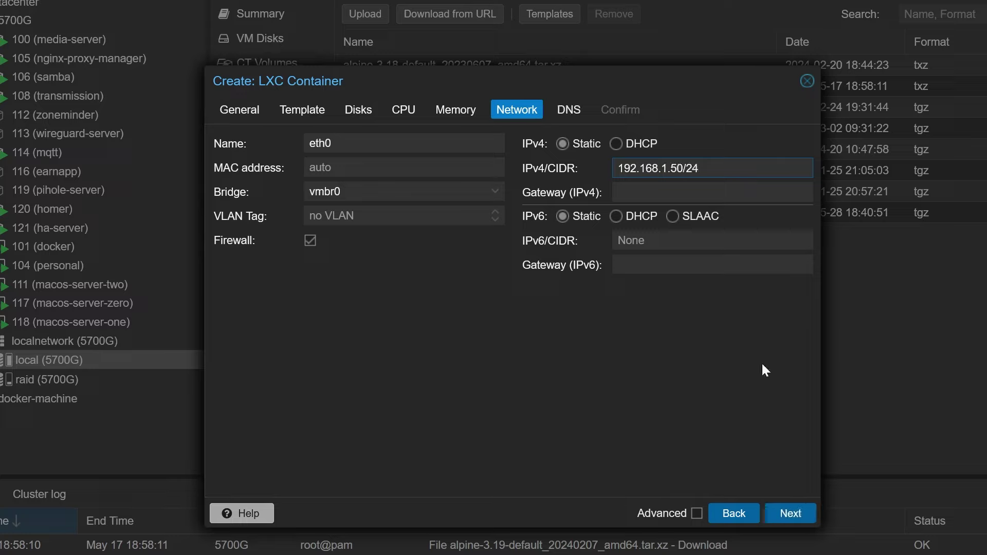
key(Tab)
text(192)
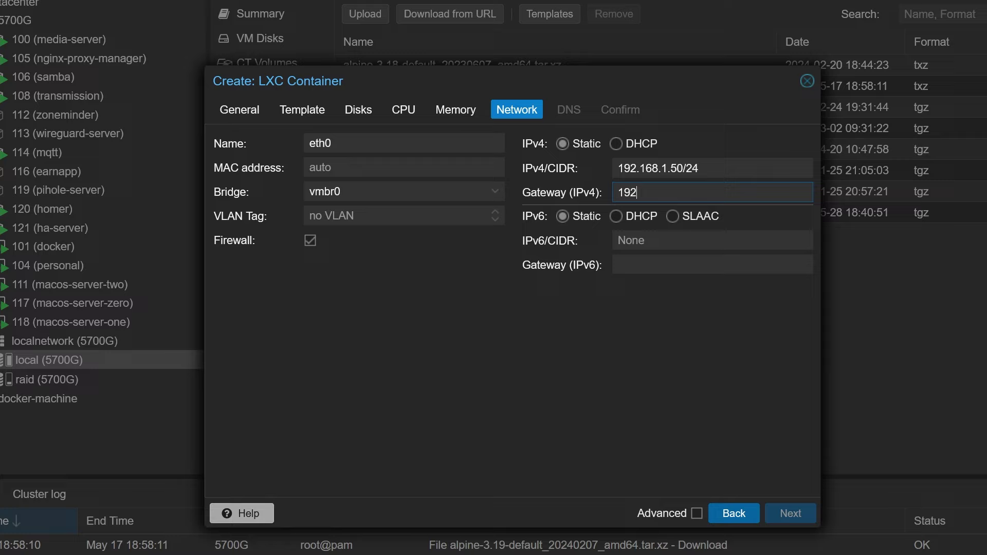
text(.168.1.1)
click(701, 367)
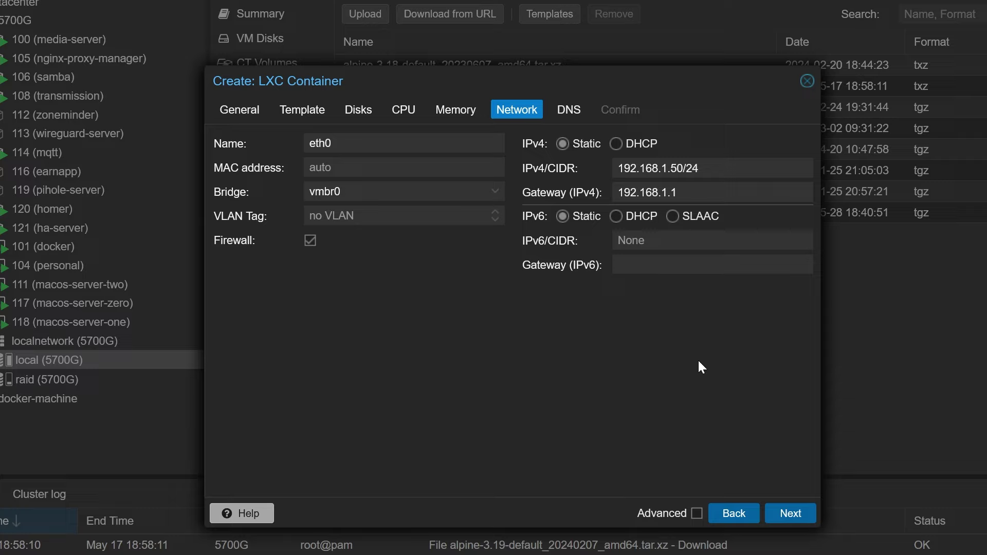
click(790, 513)
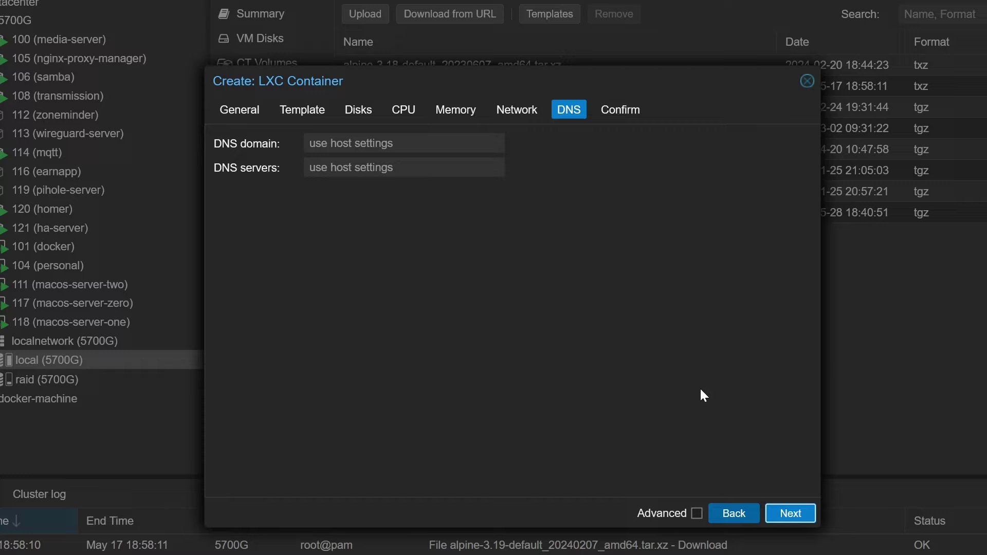
click(790, 513)
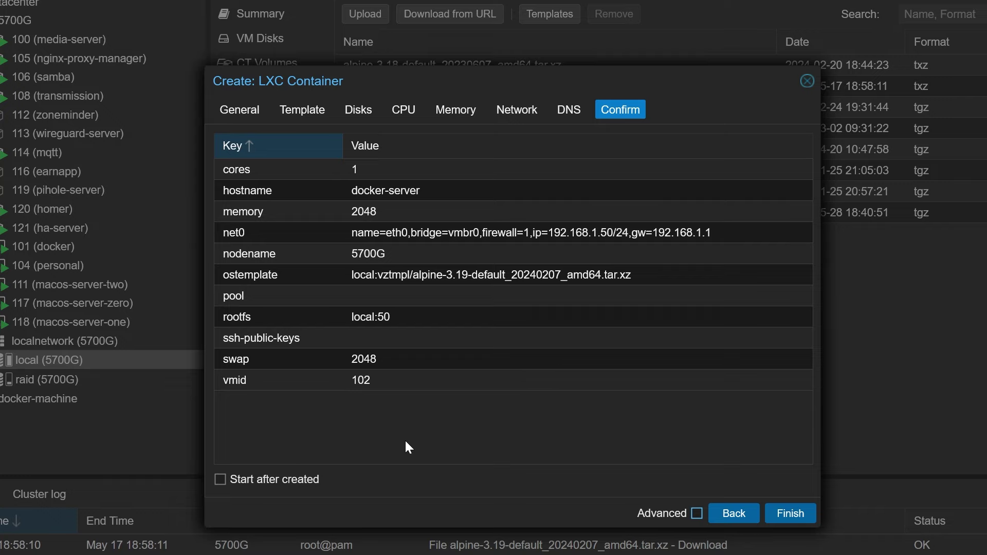
click(788, 513)
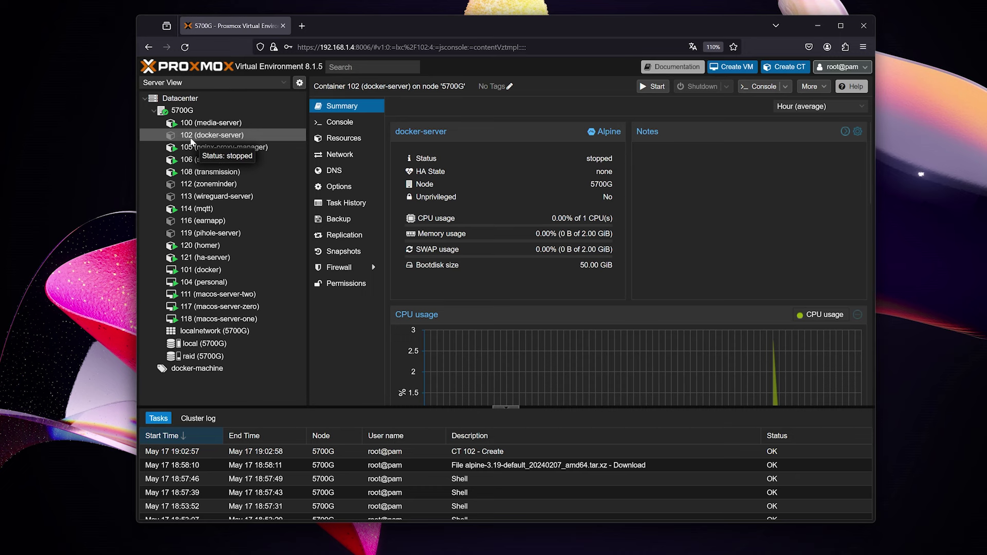
Open the shell of the 5700G node
click(182, 110)
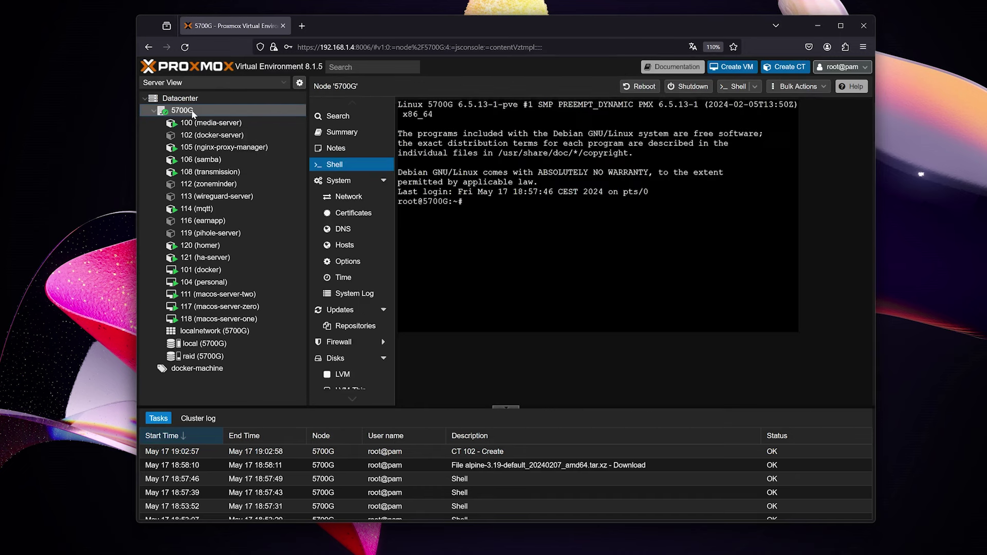